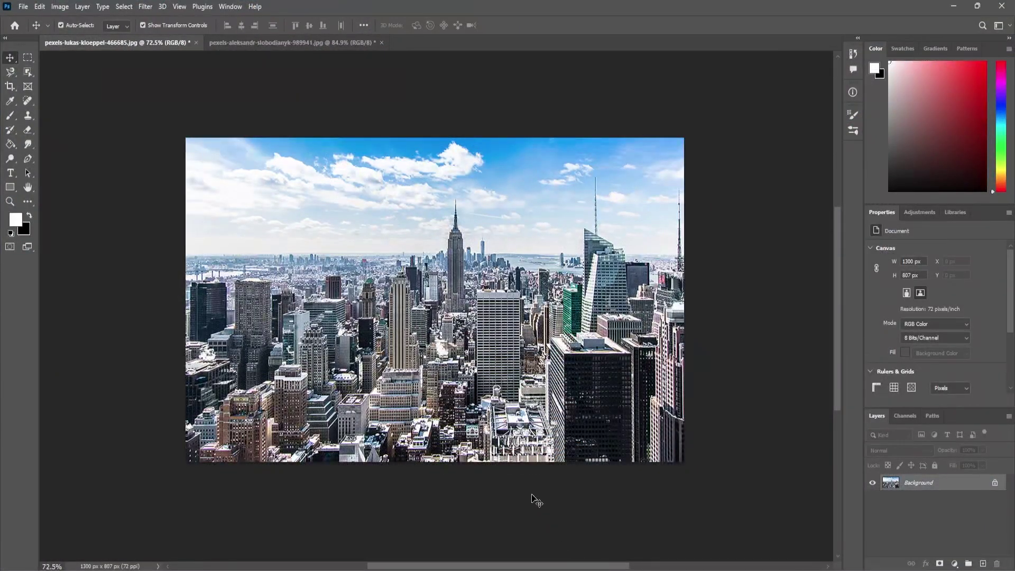
- Drag the New York skyline photo into the rain-on-glass document as Layer 1
click(316, 46)
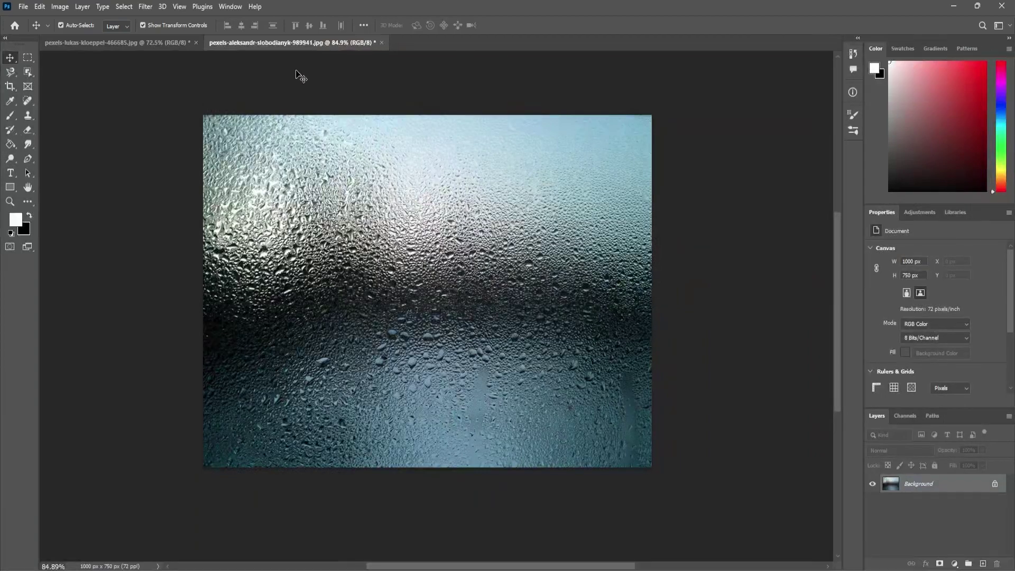
click(118, 43)
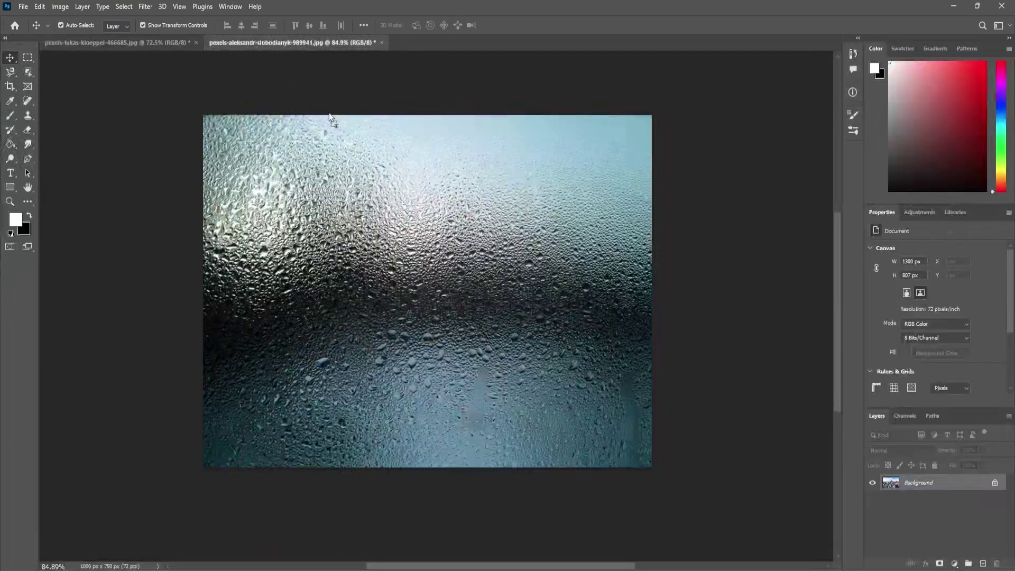
mouse_move(258, 44)
mouse_down()
mouse_move(381, 202)
mouse_move(389, 260)
mouse_up()
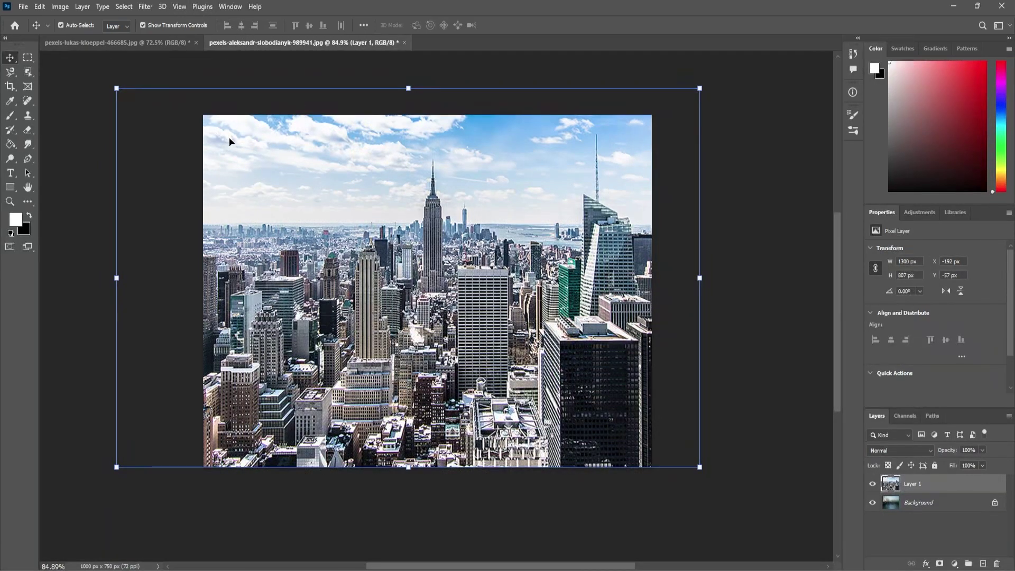
- Blur the skyline layer with a Gaussian Blur of 5.0 pixels radius
click(146, 7)
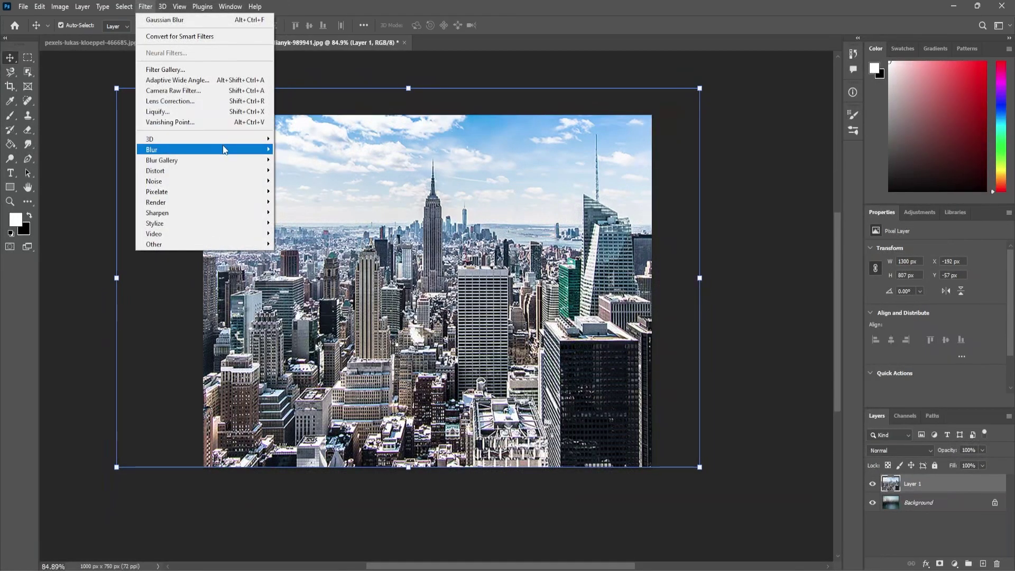
mouse_move(205, 149)
click(312, 192)
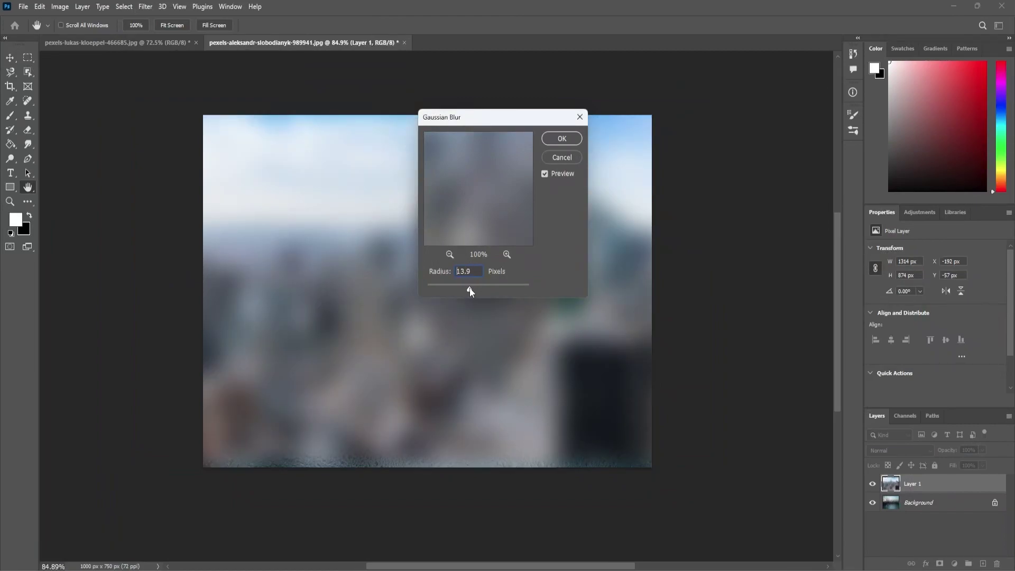
drag(469, 288, 447, 291)
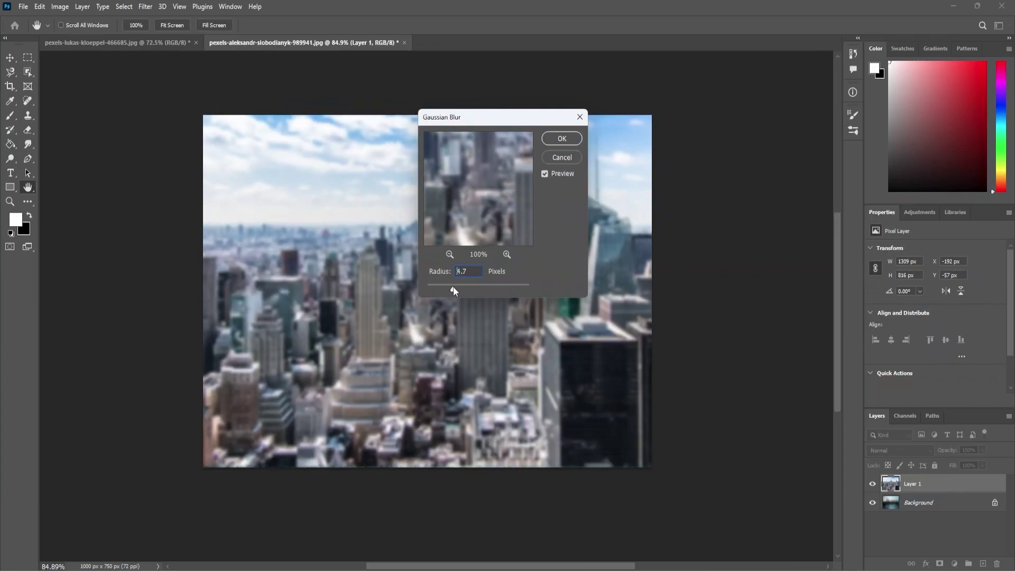
drag(455, 287, 455, 287)
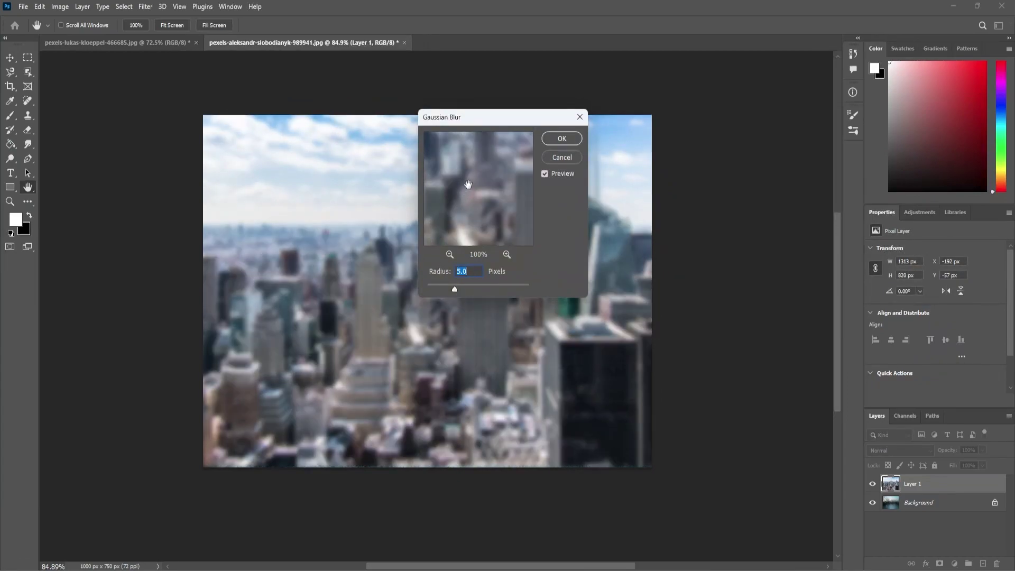
click(563, 138)
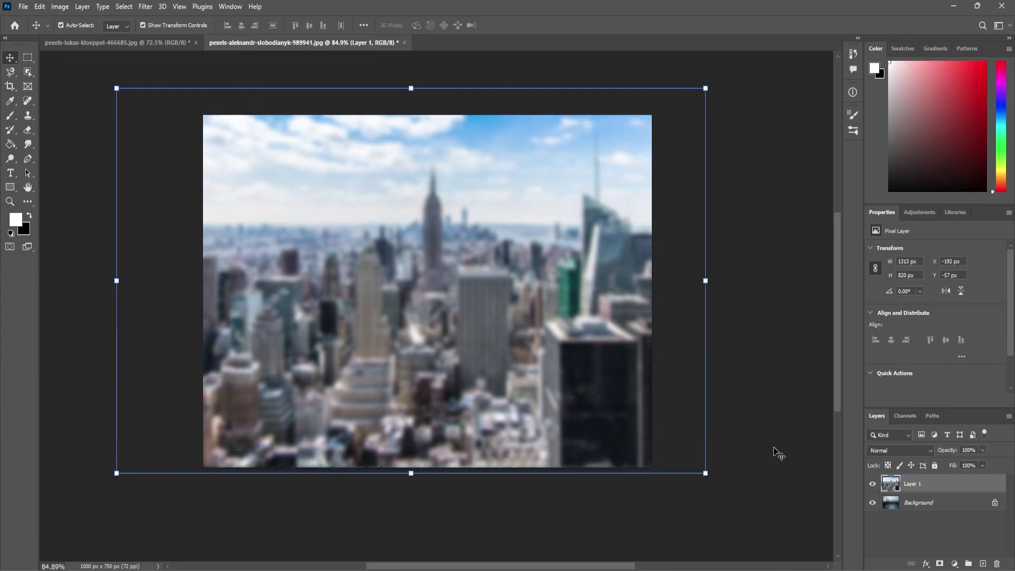
click(968, 505)
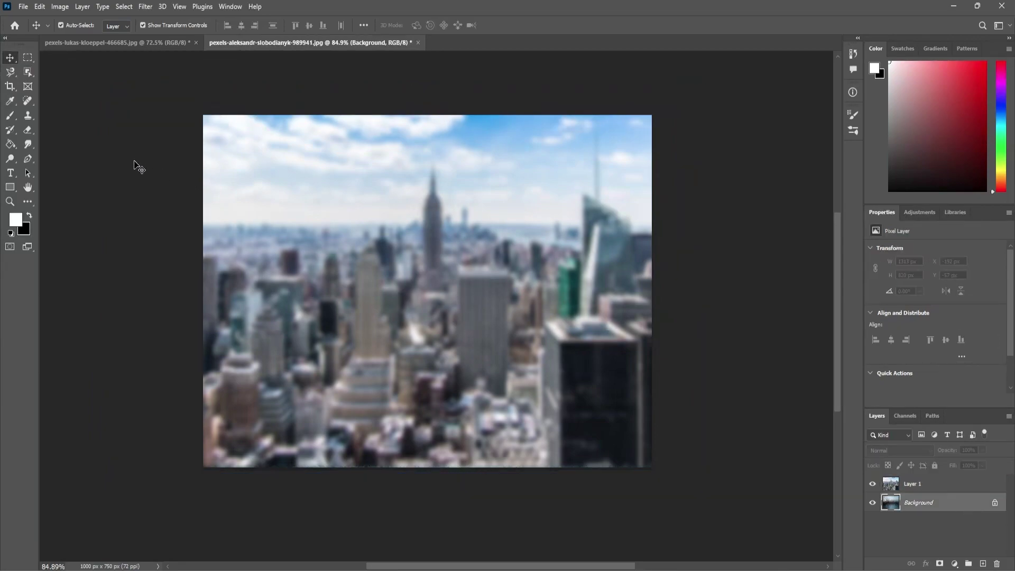
- Add a black text layer reading RAINY just above the Background layer
click(10, 173)
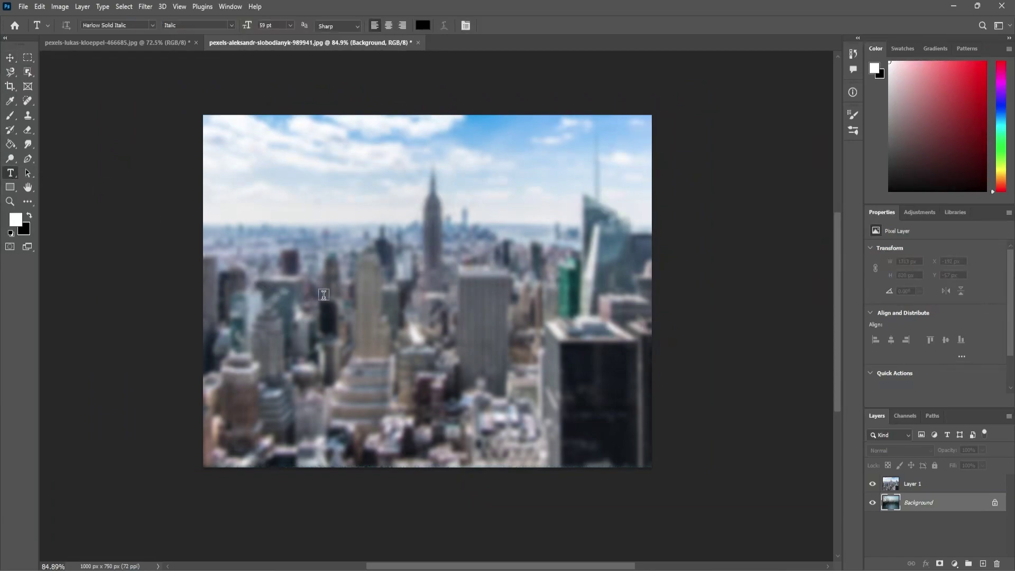
click(358, 303)
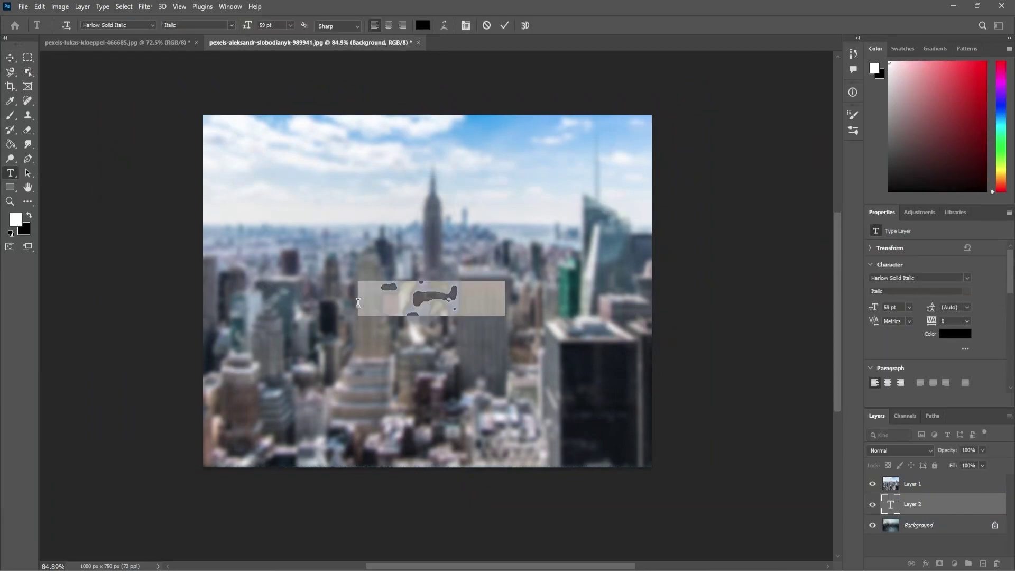
key(BackSpace)
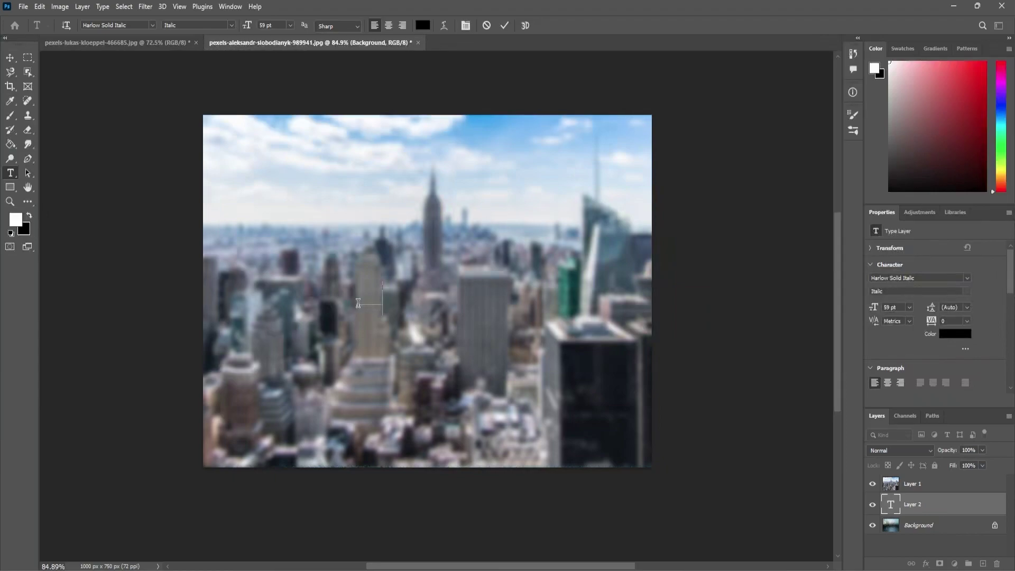
text(Ne)
click(10, 57)
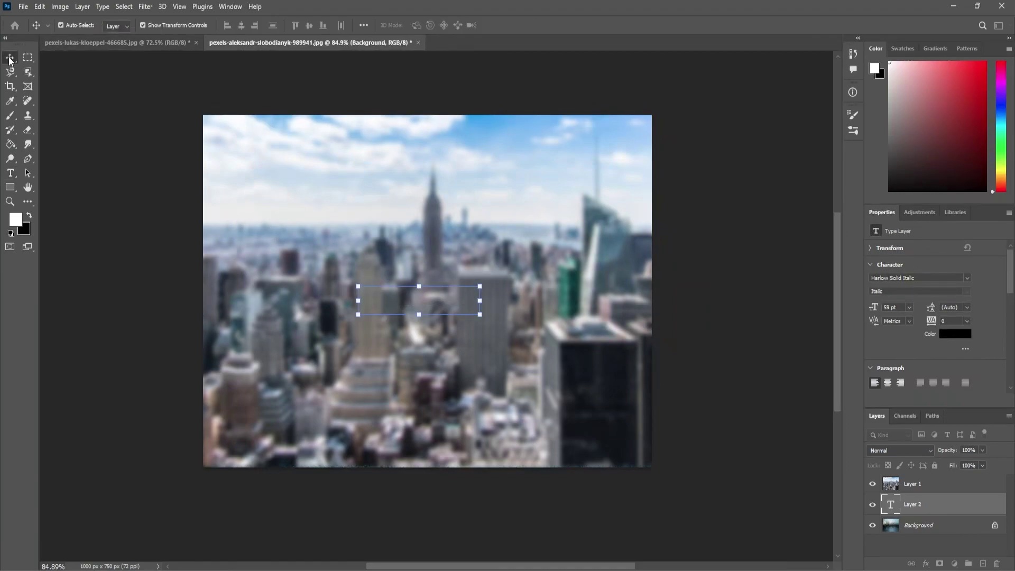
click(920, 485)
- Set the skyline layer to Overlay, then enlarge RAINY to about 156 pt and centre it
click(914, 450)
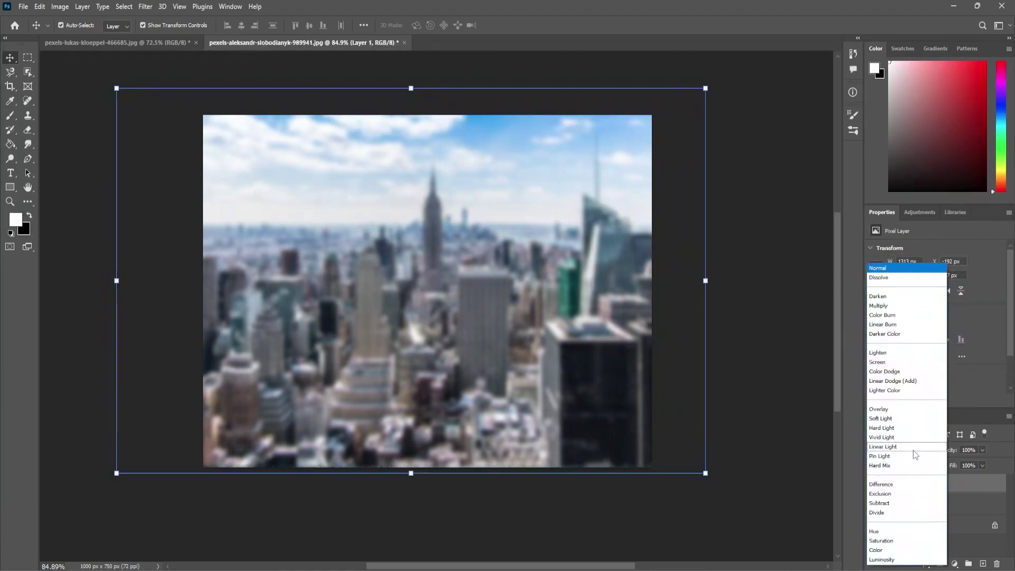
click(894, 411)
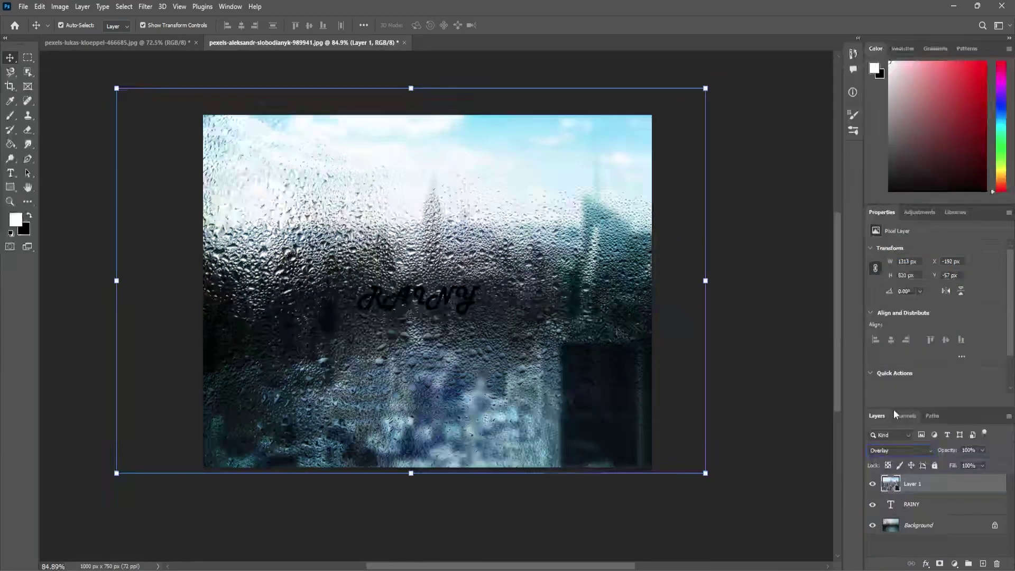
click(916, 503)
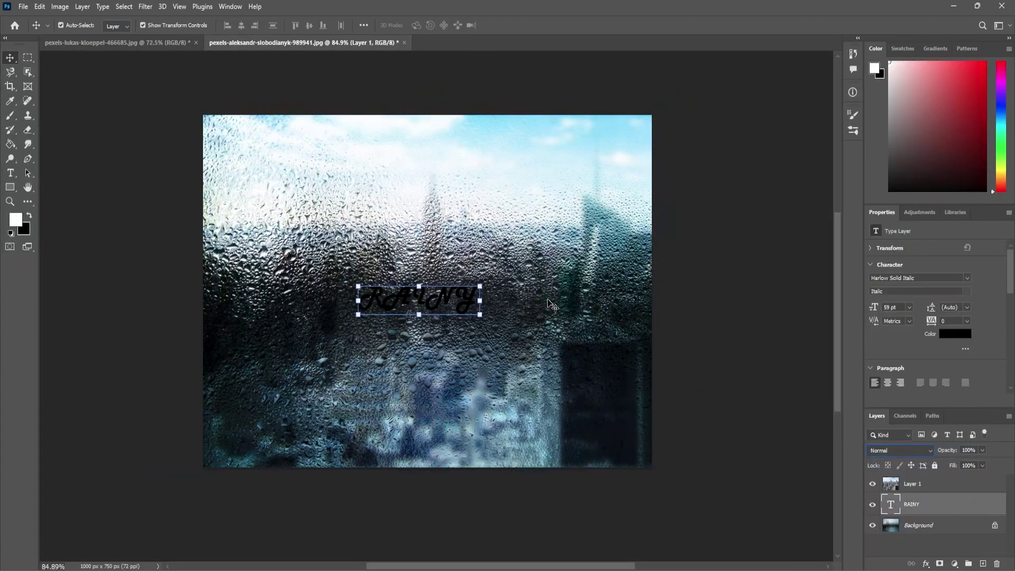
drag(478, 274, 670, 195)
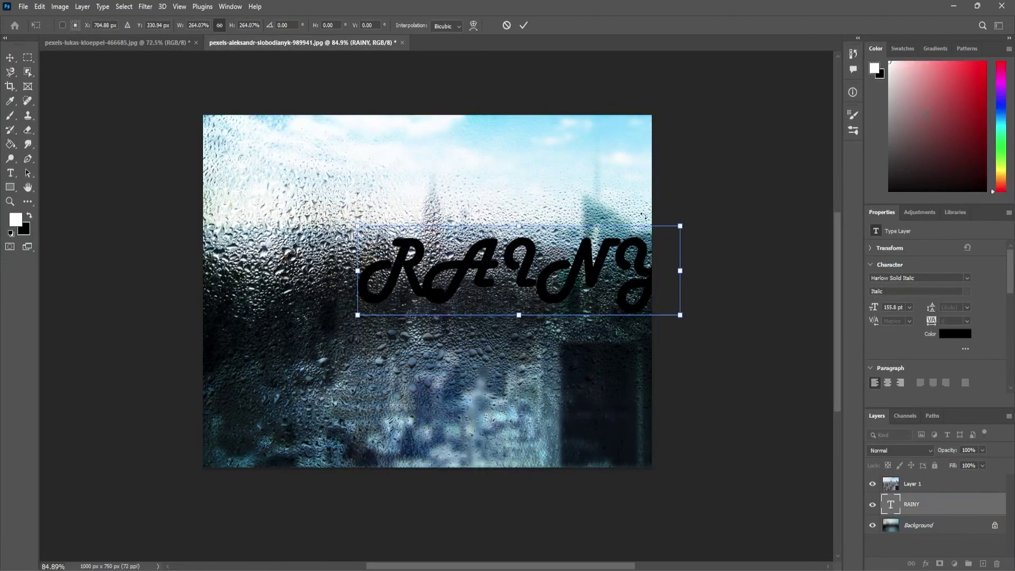
drag(594, 269, 506, 310)
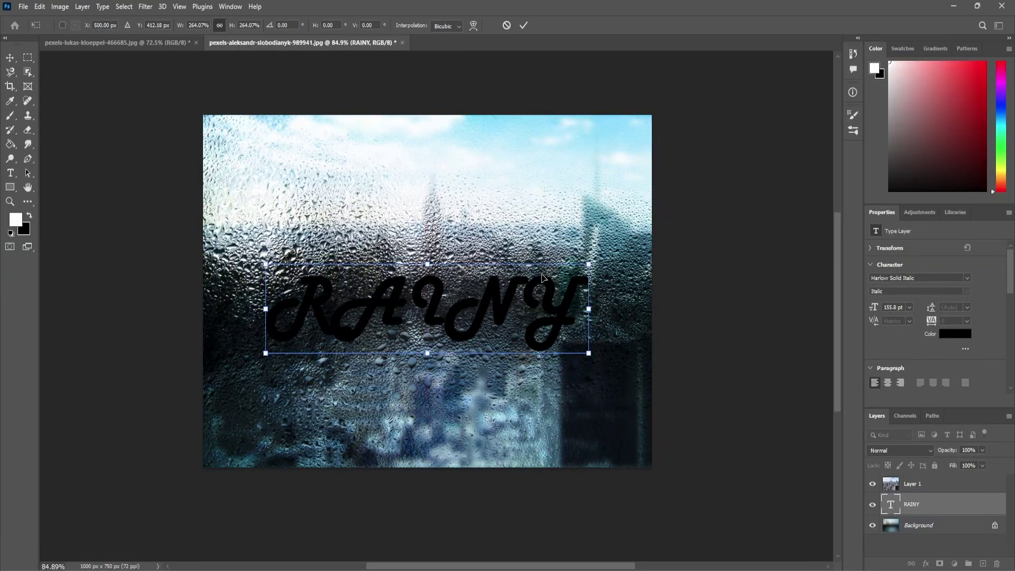
click(527, 24)
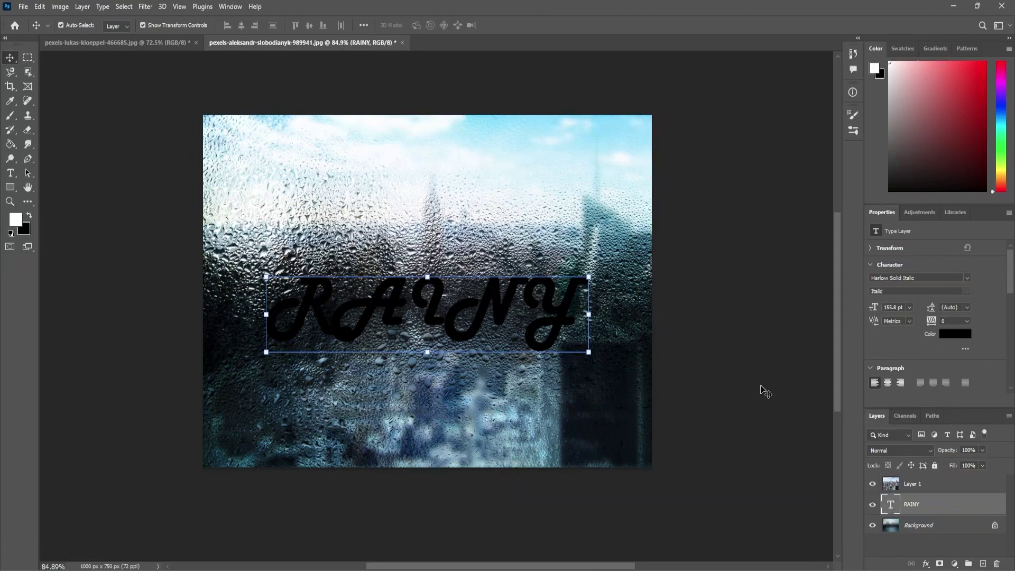
- Change the RAINY text's font to Harlow Solid Italic
click(152, 8)
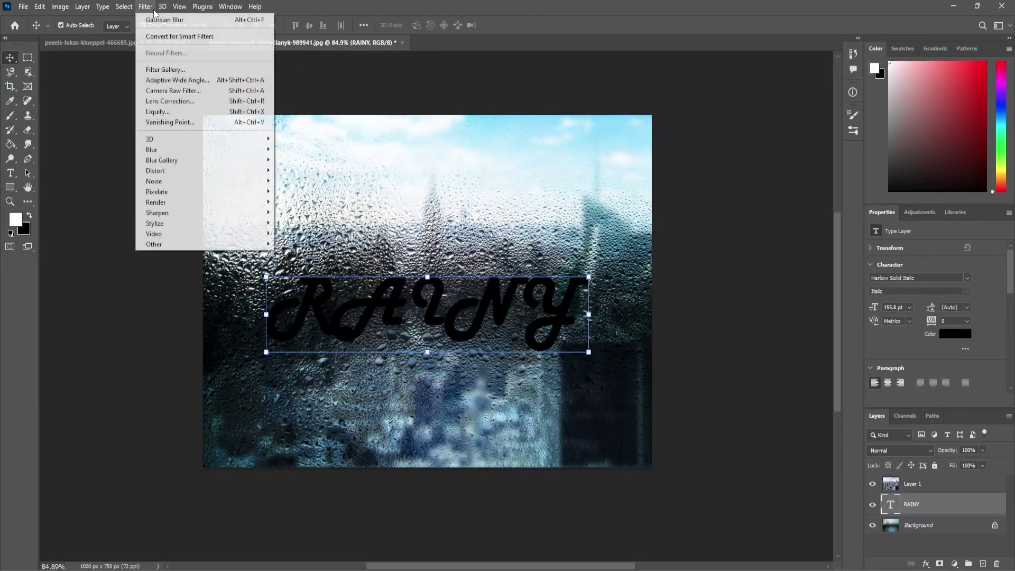
click(154, 8)
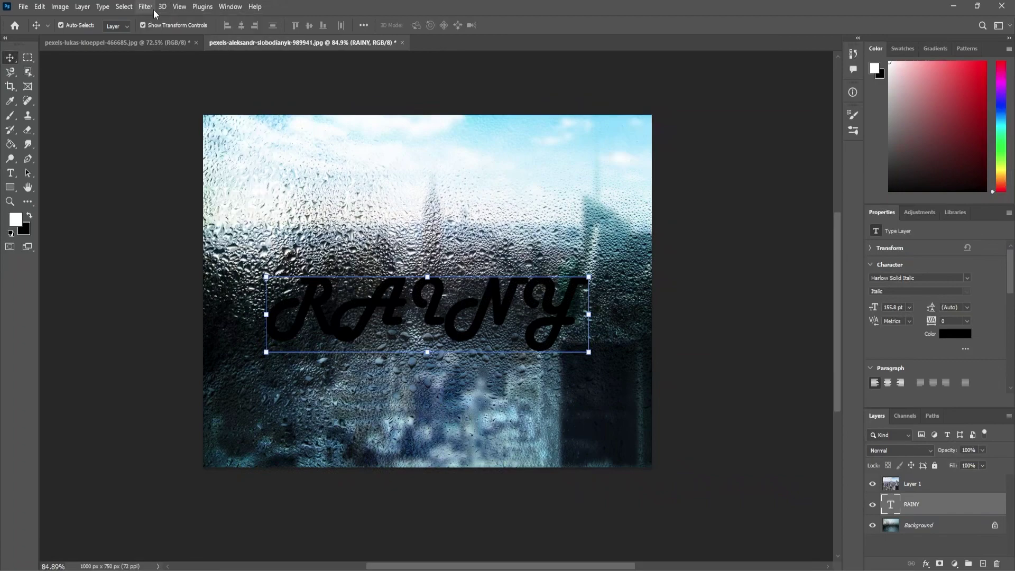
click(922, 277)
click(967, 279)
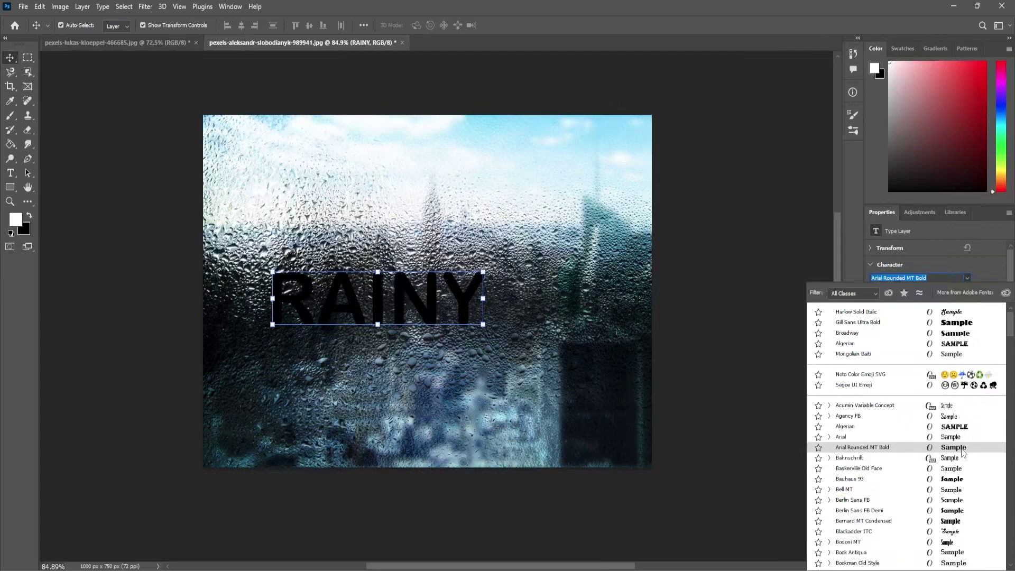
click(947, 316)
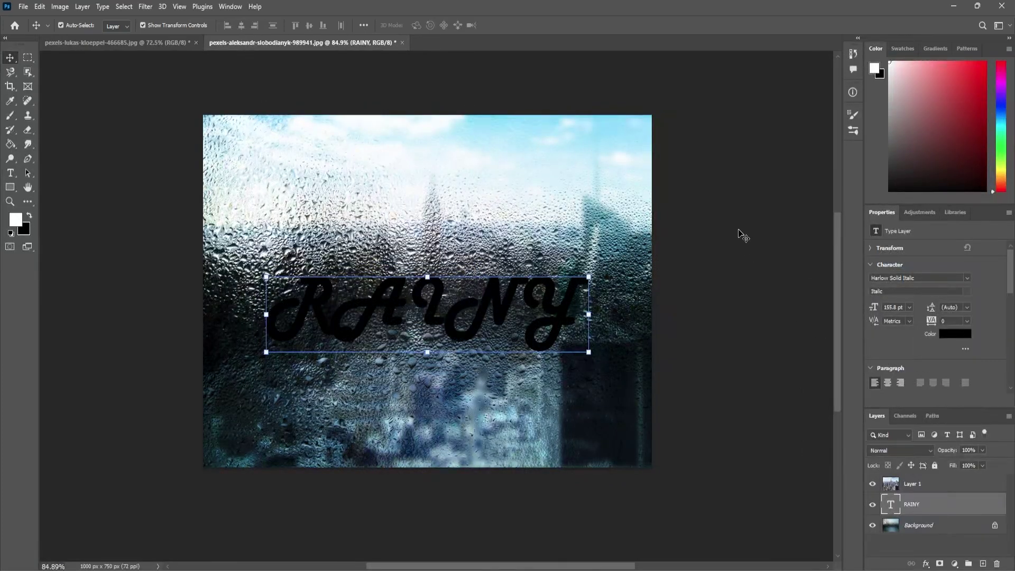
- Open Liquify on RAINY, converting the text layer to a smart object
click(153, 7)
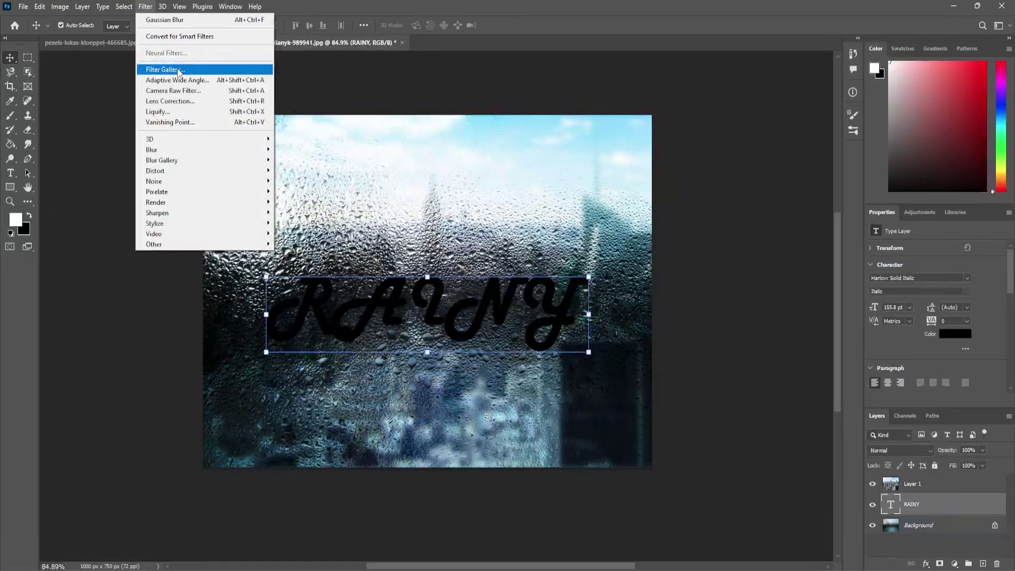
click(178, 112)
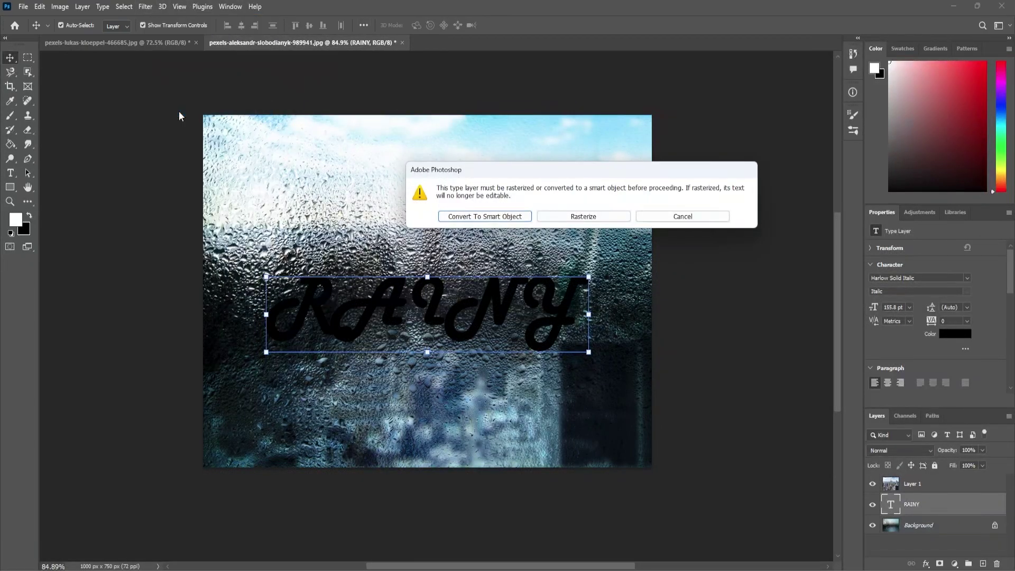
click(491, 217)
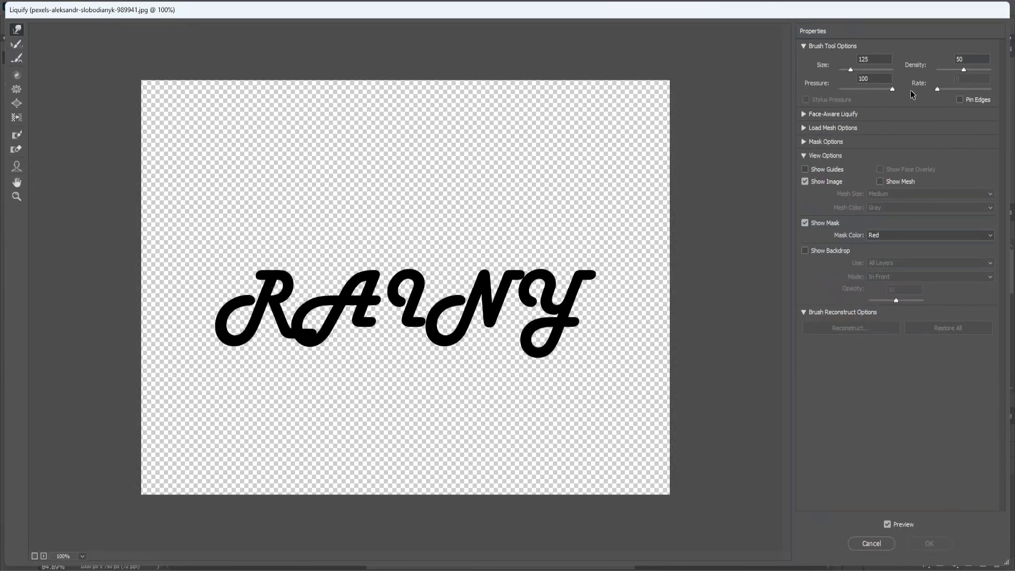
- Set the Forward Warp brush to 28 and pull drips down from the R and A
drag(844, 71, 848, 69)
drag(848, 69, 847, 69)
drag(234, 343, 226, 351)
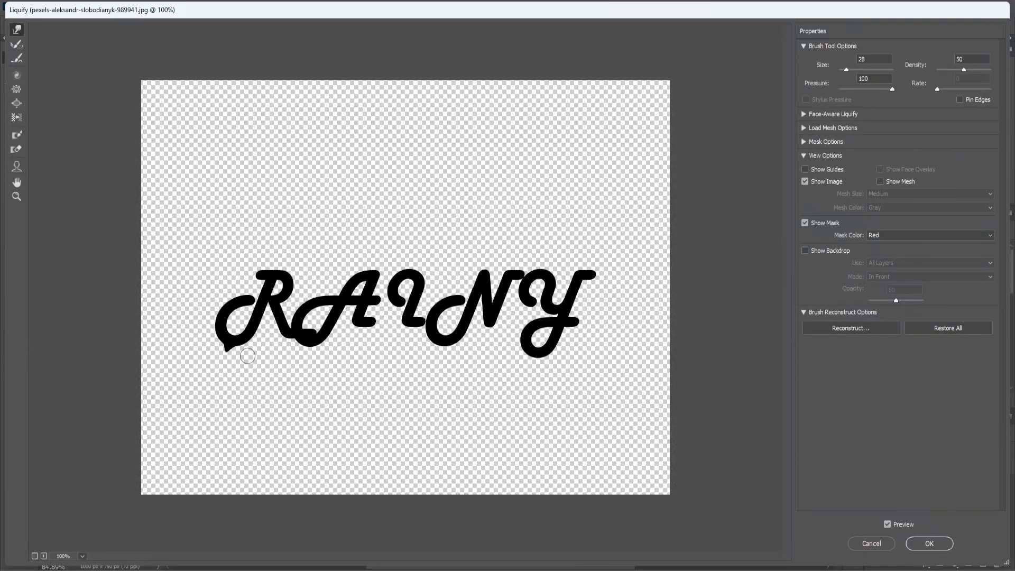
key(ctrl+z)
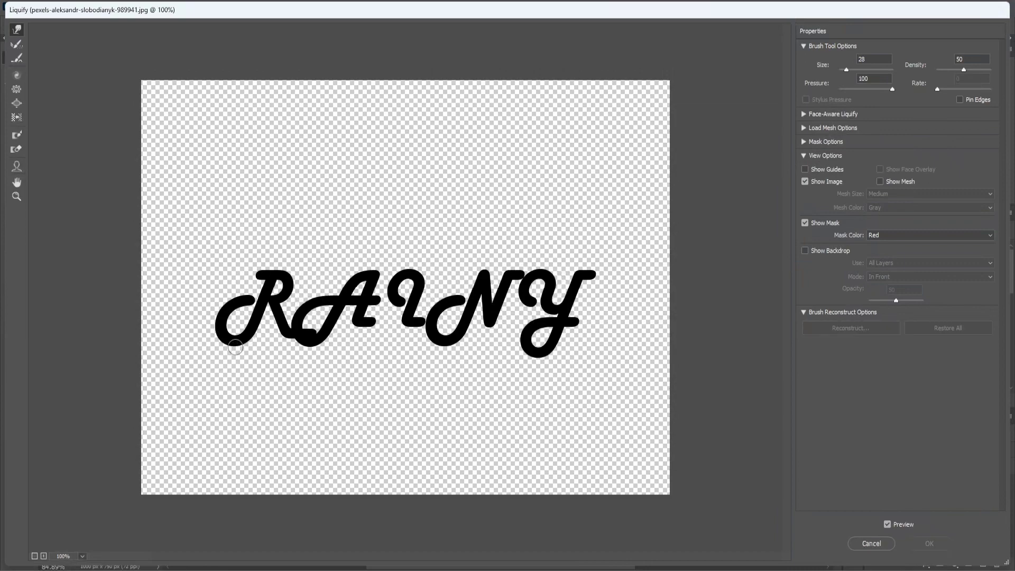
drag(235, 344, 233, 378)
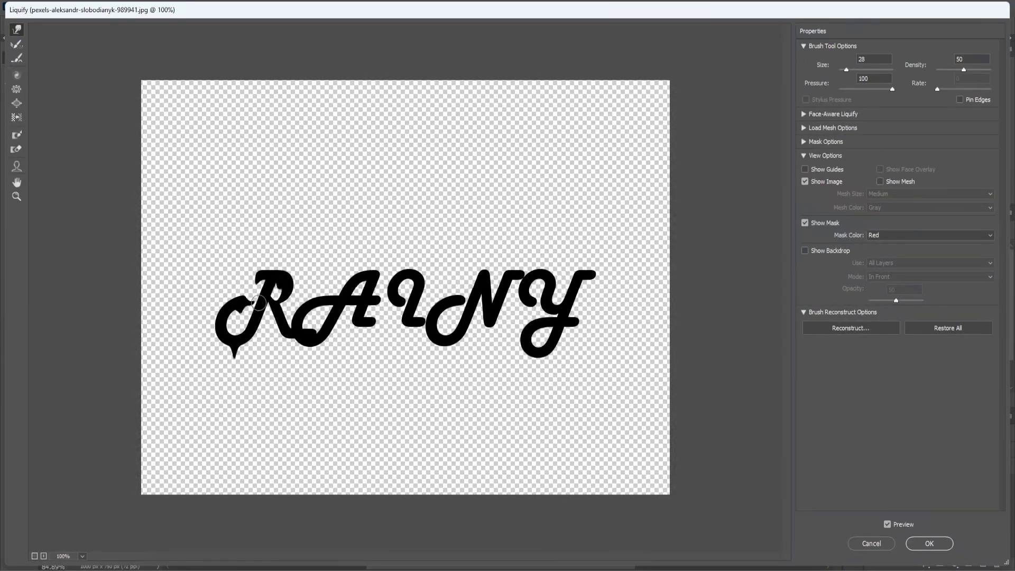
mouse_move(276, 319)
mouse_down()
mouse_move(275, 349)
mouse_move(309, 370)
mouse_up()
drag(310, 316, 316, 330)
mouse_move(351, 307)
mouse_down()
mouse_move(381, 338)
mouse_move(370, 369)
mouse_up()
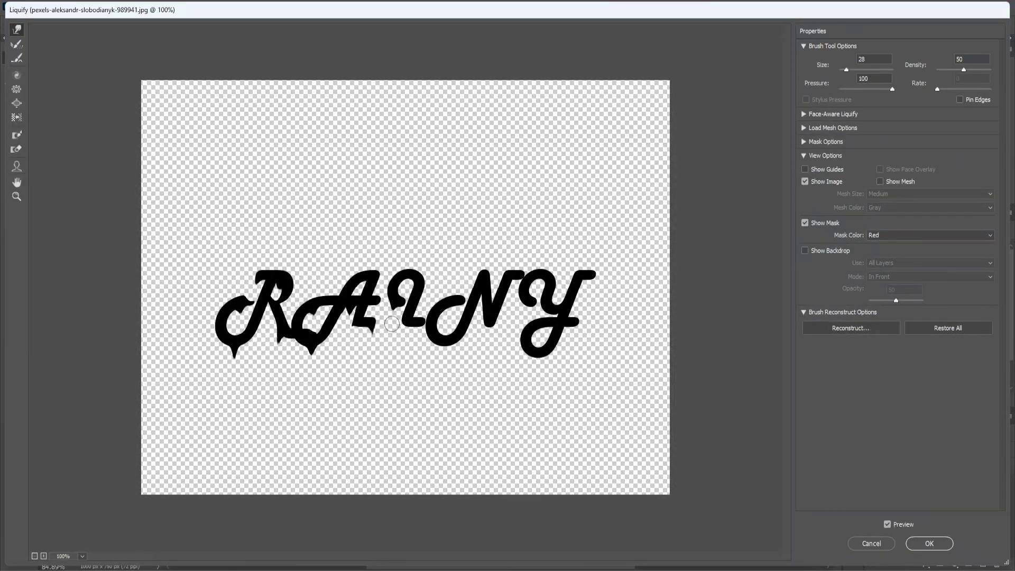
- Pull pointed drips from the I, N and Y, then apply the Liquify
drag(408, 324, 405, 351)
drag(439, 341, 439, 364)
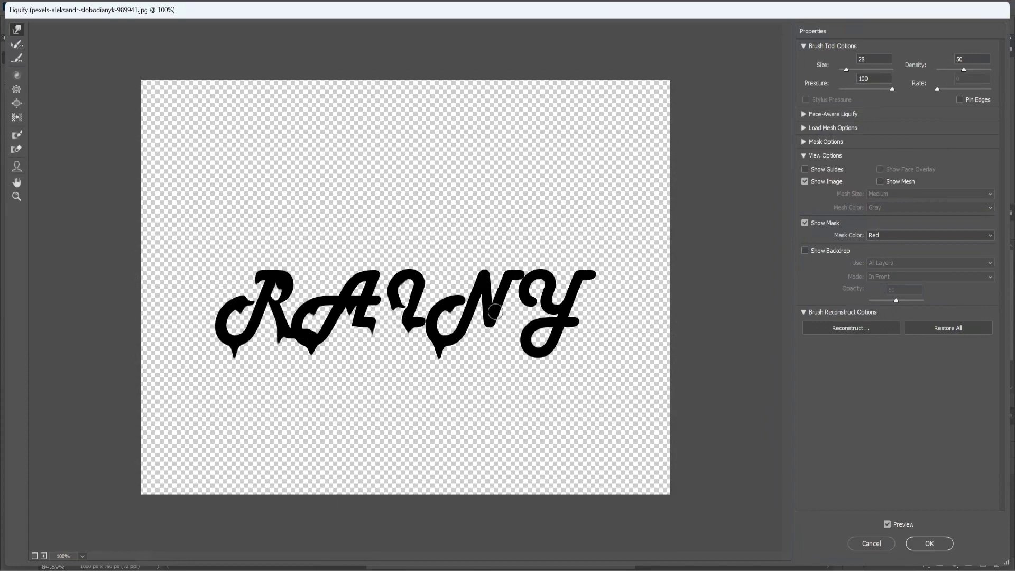
drag(494, 319, 490, 361)
drag(529, 297, 530, 316)
drag(537, 353, 540, 396)
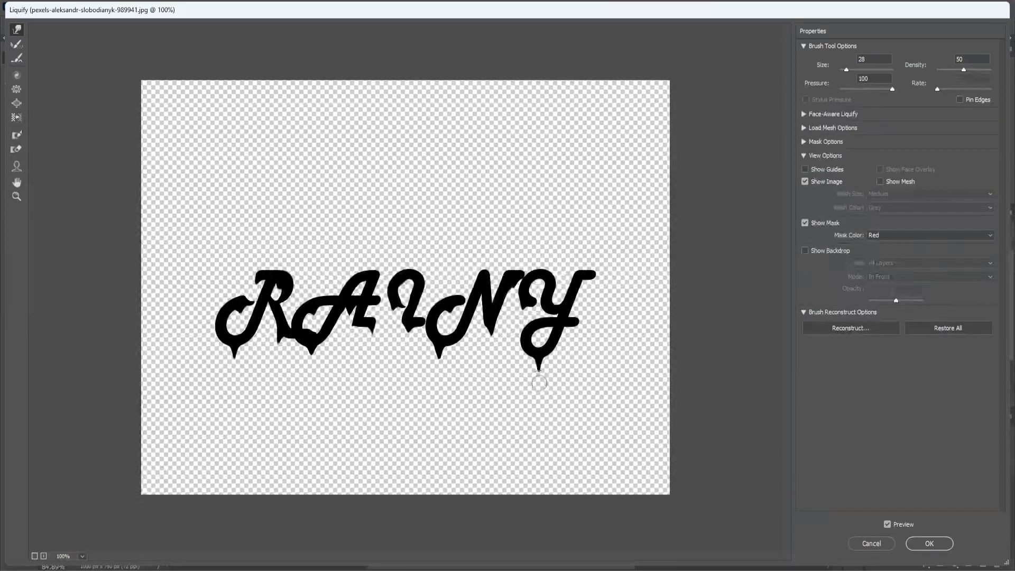
drag(576, 324, 575, 356)
click(929, 544)
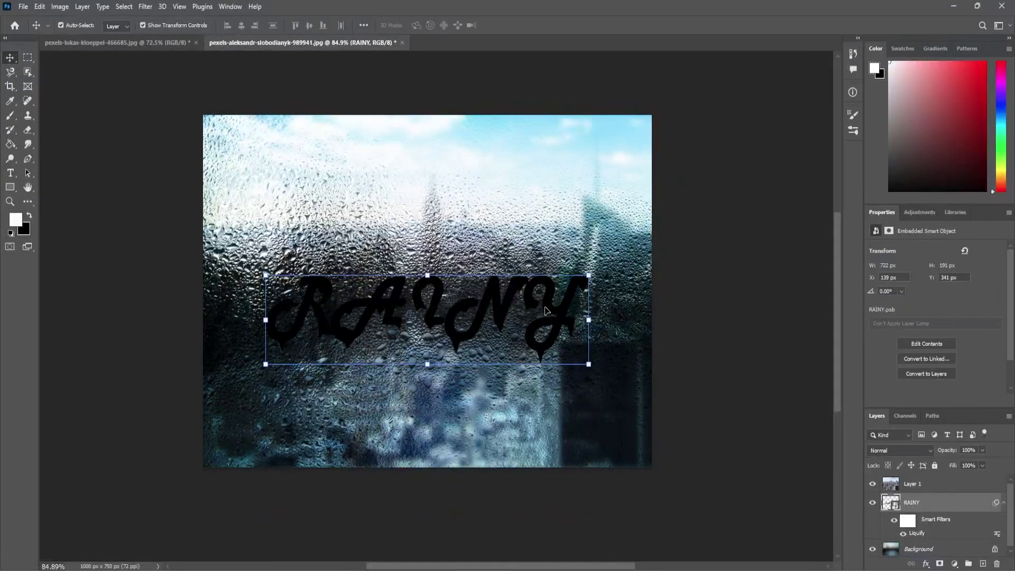
- Shift the skyline overlay layer about 20px down and convert it to a smart object
click(504, 314)
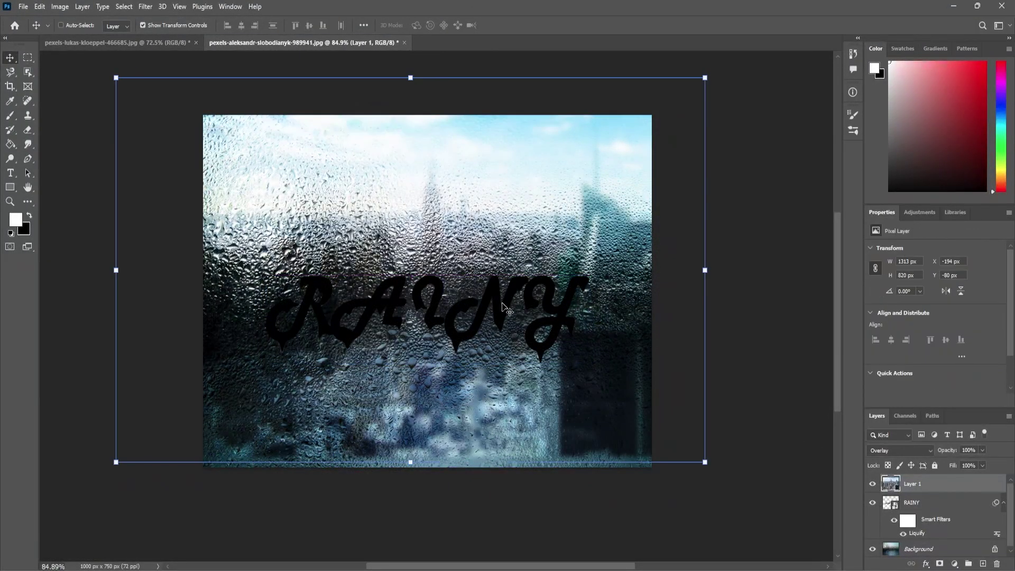
drag(503, 305, 504, 314)
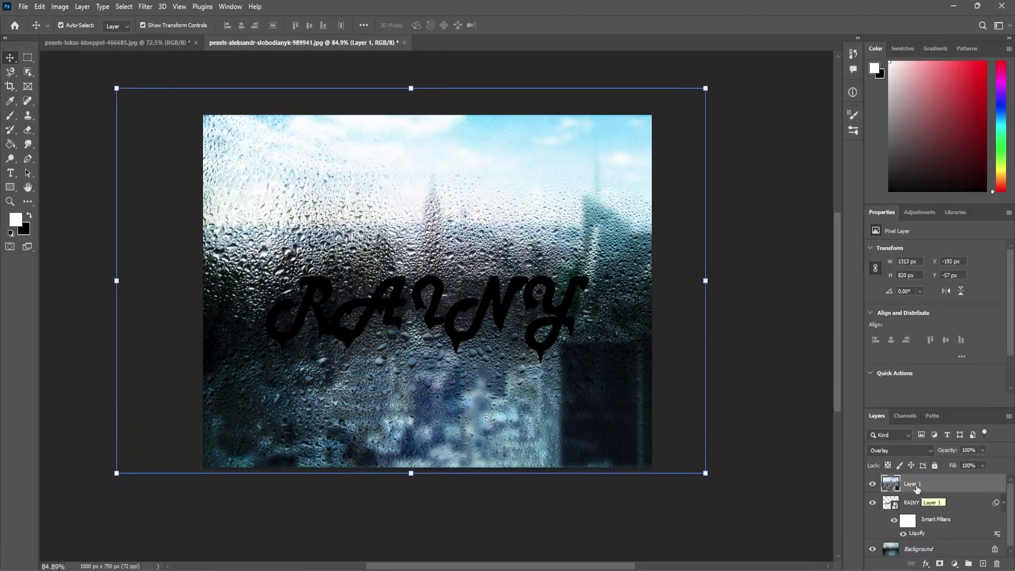
right_click(916, 488)
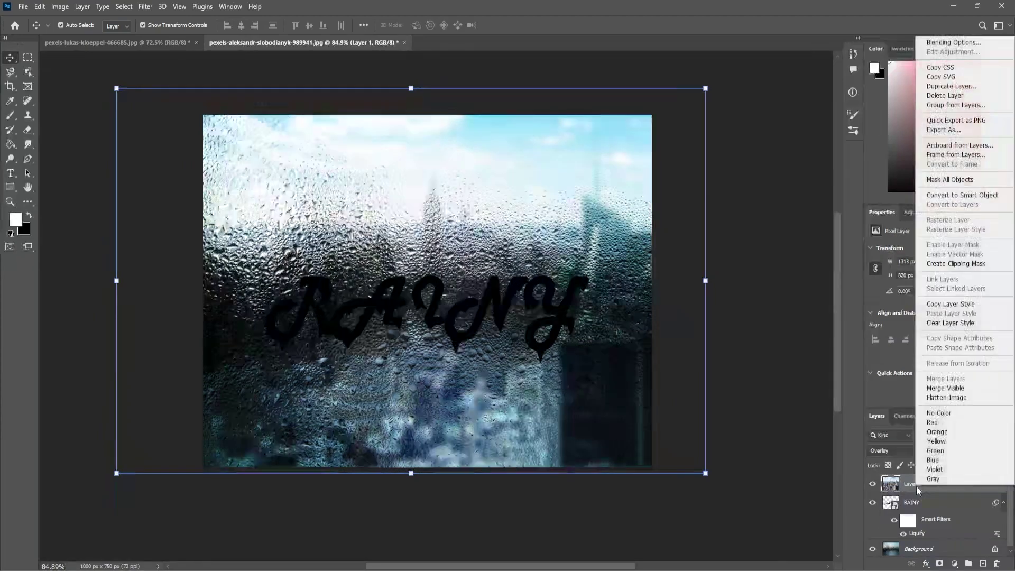
click(957, 195)
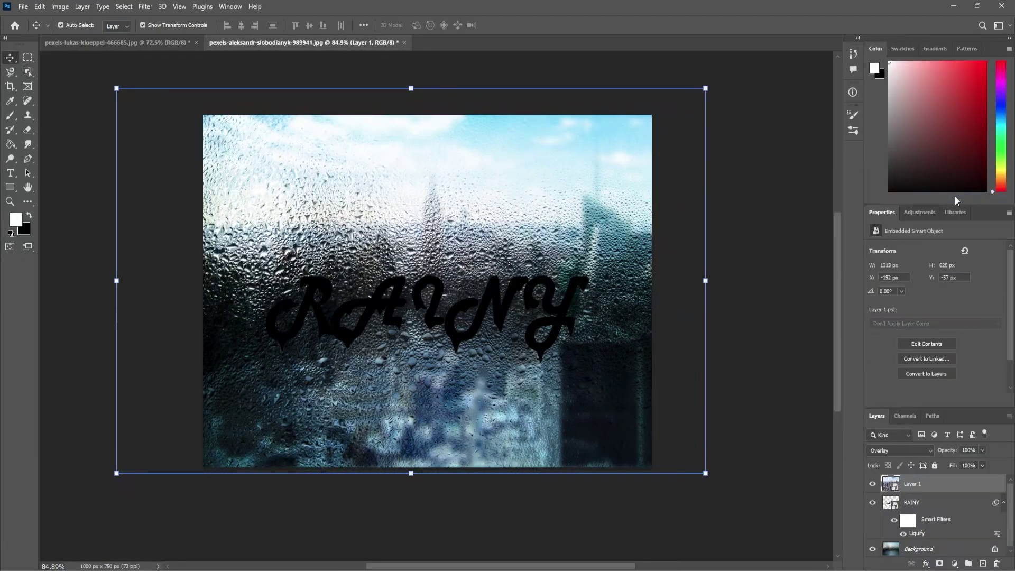
click(916, 504)
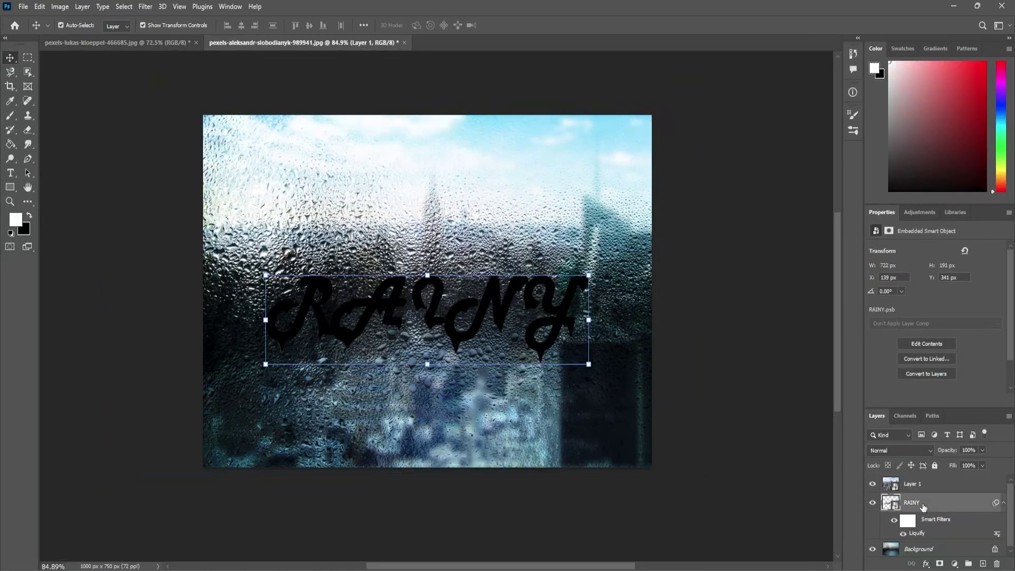
- Set the RAINY layer to Overlay blending with Fill at 100%
click(908, 453)
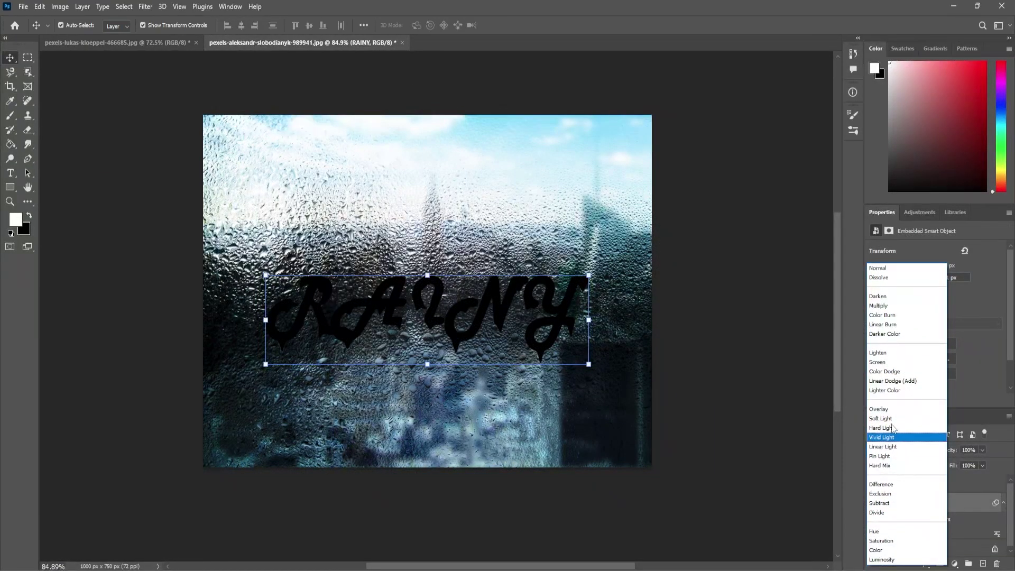
click(897, 414)
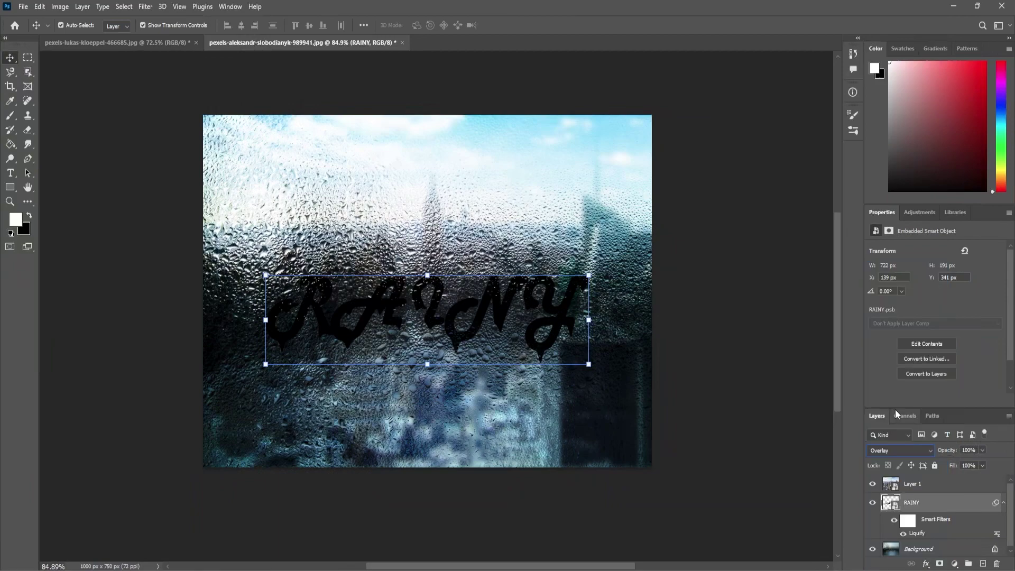
click(982, 466)
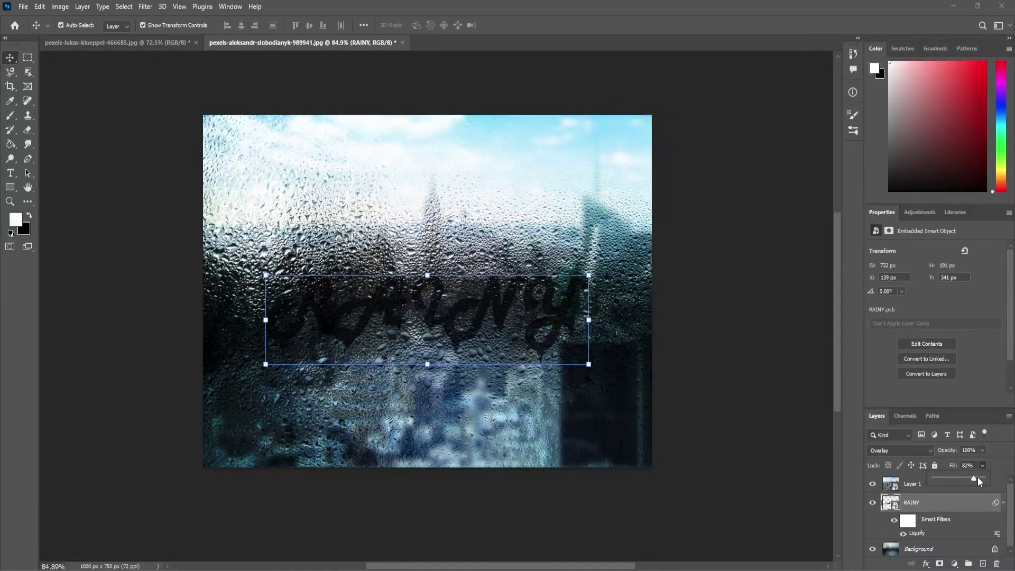
drag(975, 481, 983, 482)
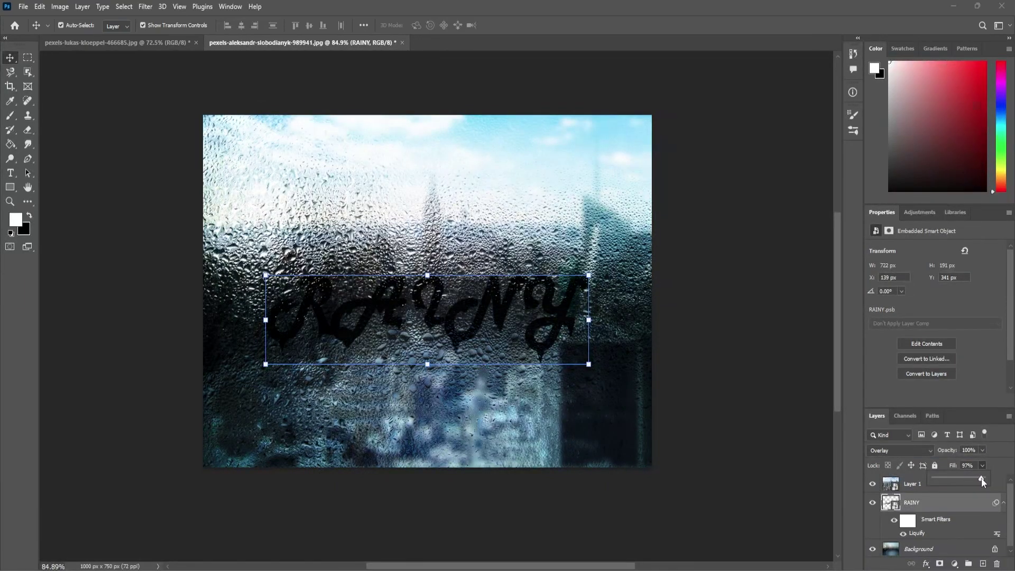
drag(979, 482, 981, 482)
click(983, 466)
click(983, 466)
drag(984, 479, 1002, 480)
click(1008, 476)
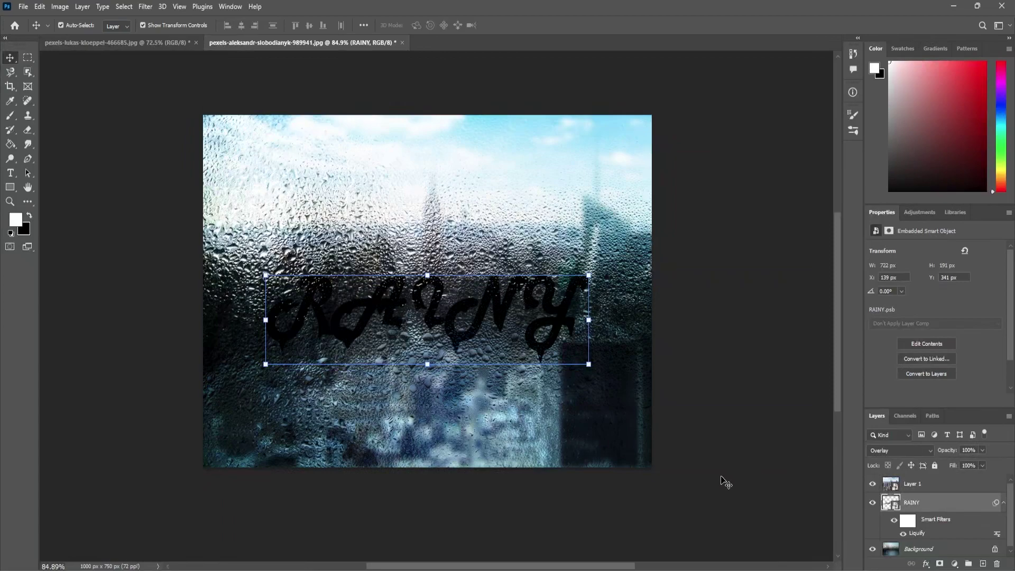